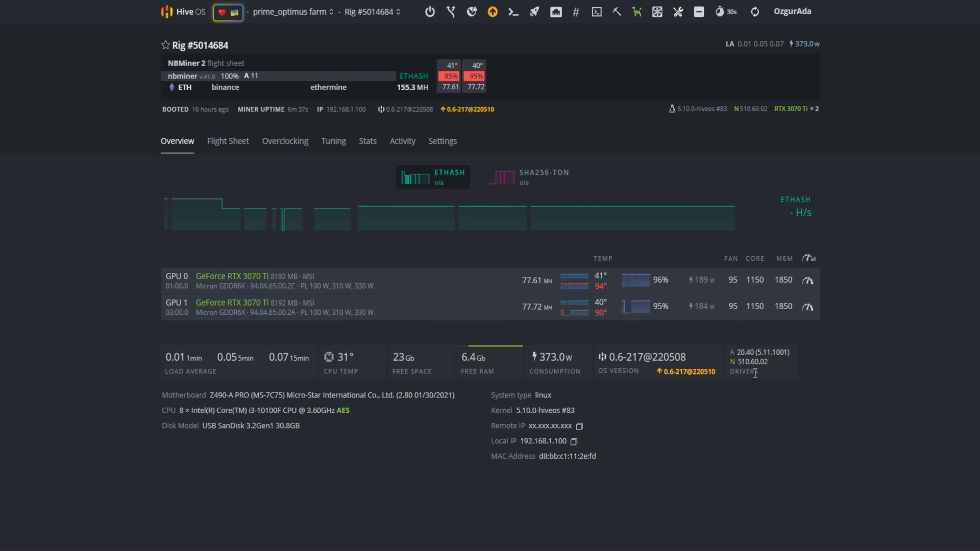
Run the nvidia-driver-update command on the rig from Worker Commands.
left_click(511, 13)
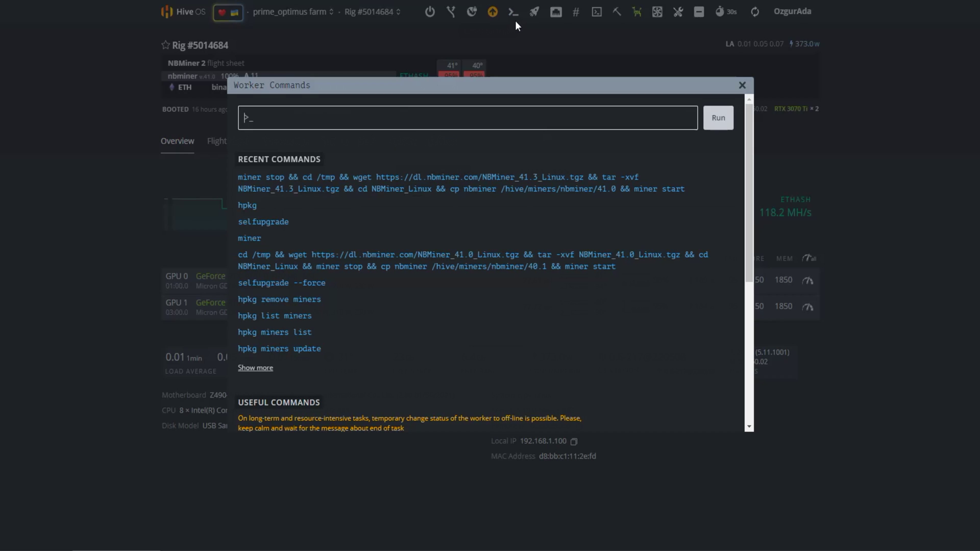
type("nvidia-driver-update")
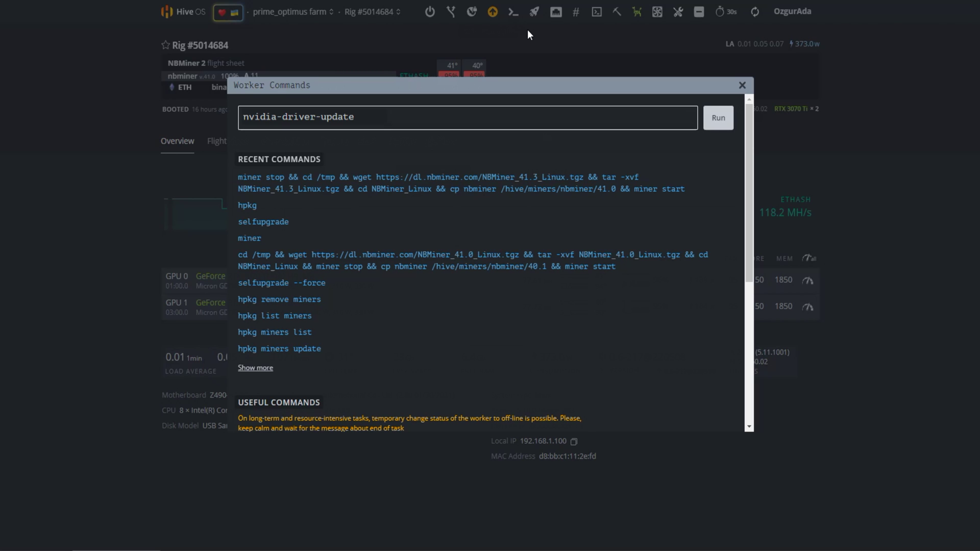
key("Return")
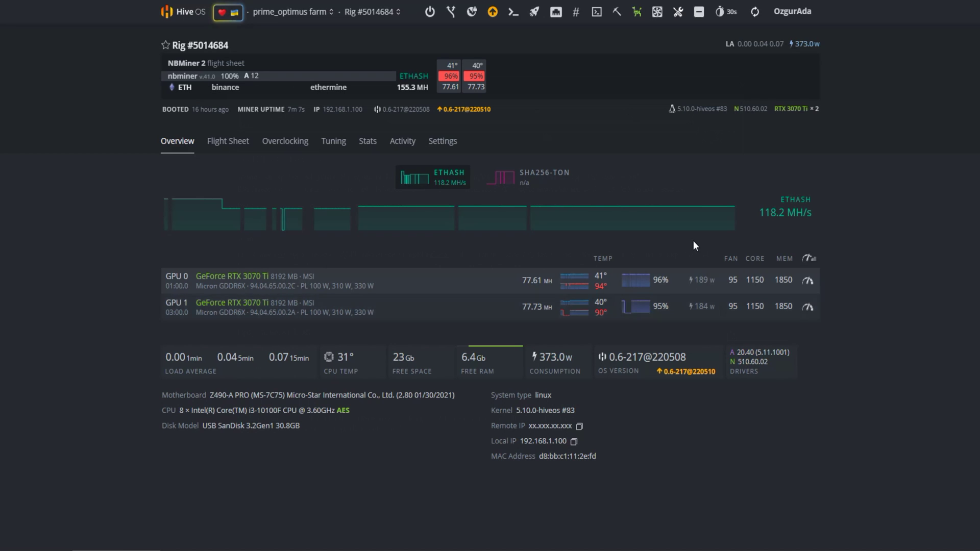
Upgrade the rig to Hive OS version 0.6-217@220510 and refresh its status.
left_click(480, 113)
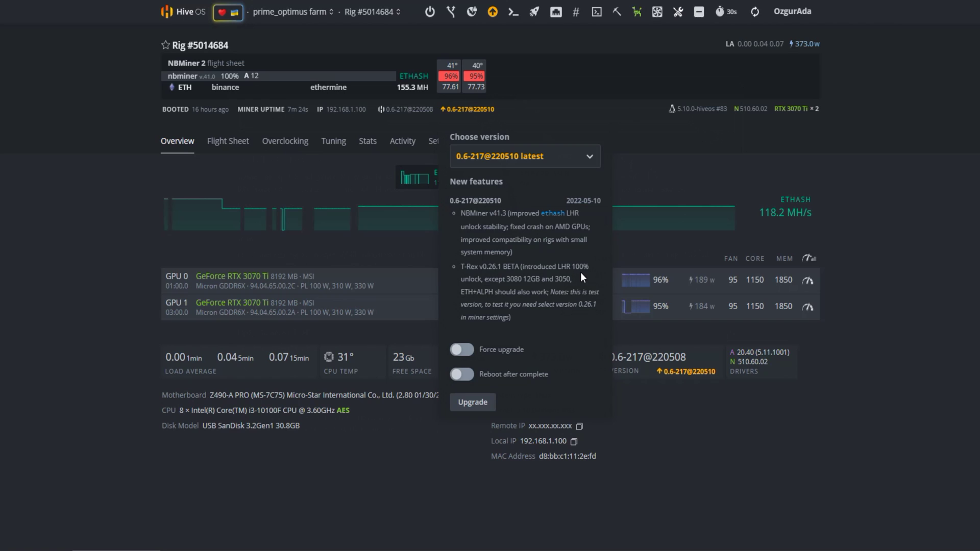
left_click(472, 402)
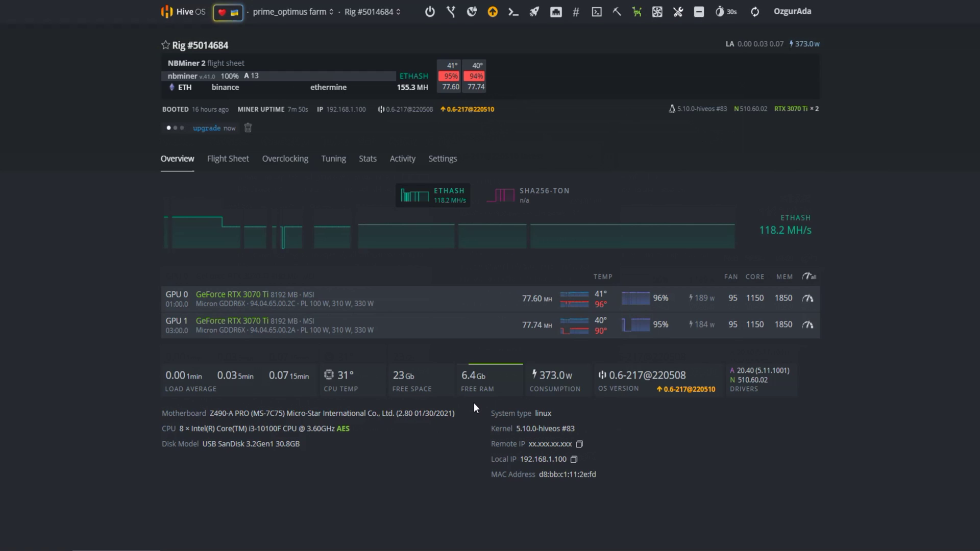
left_click(755, 13)
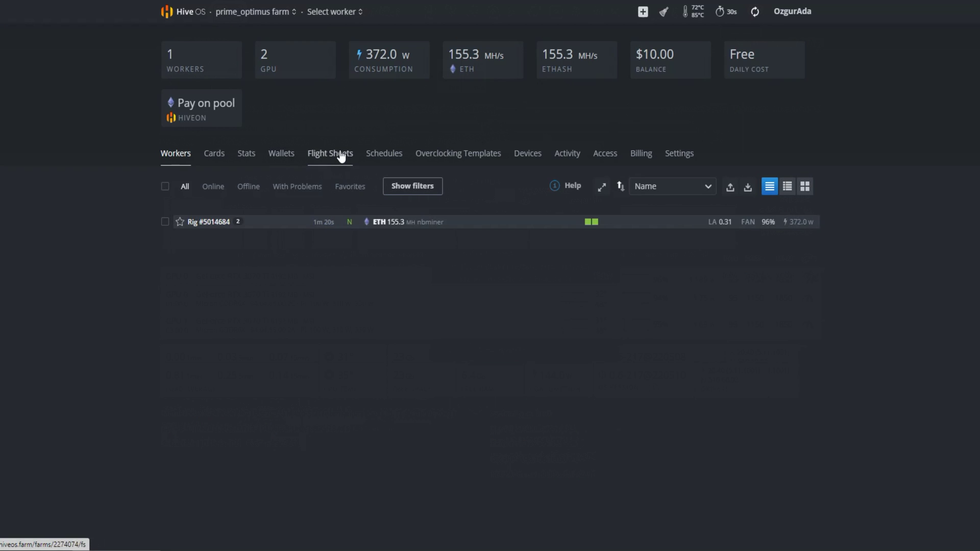
Start a new flight sheet with coin ETH and the binance wallet.
left_click(343, 155)
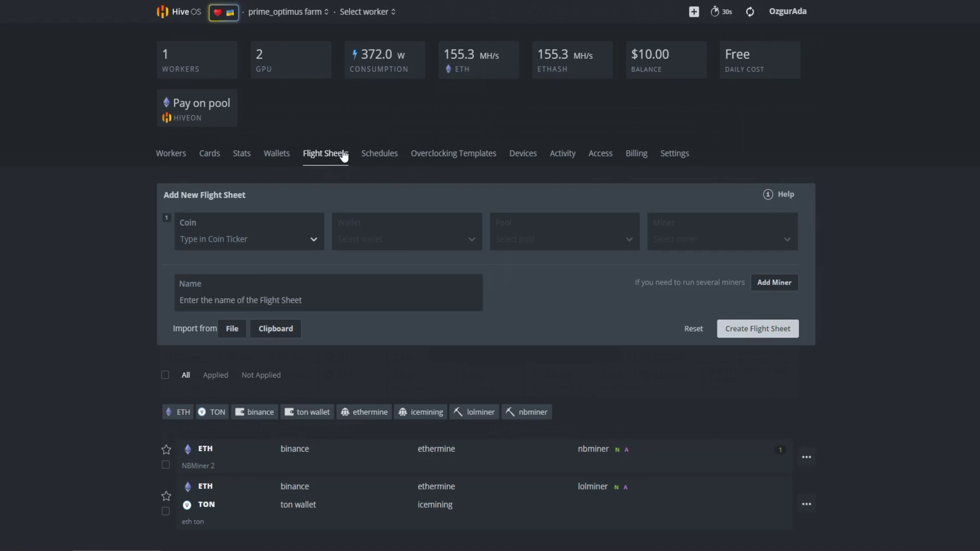
left_click(273, 245)
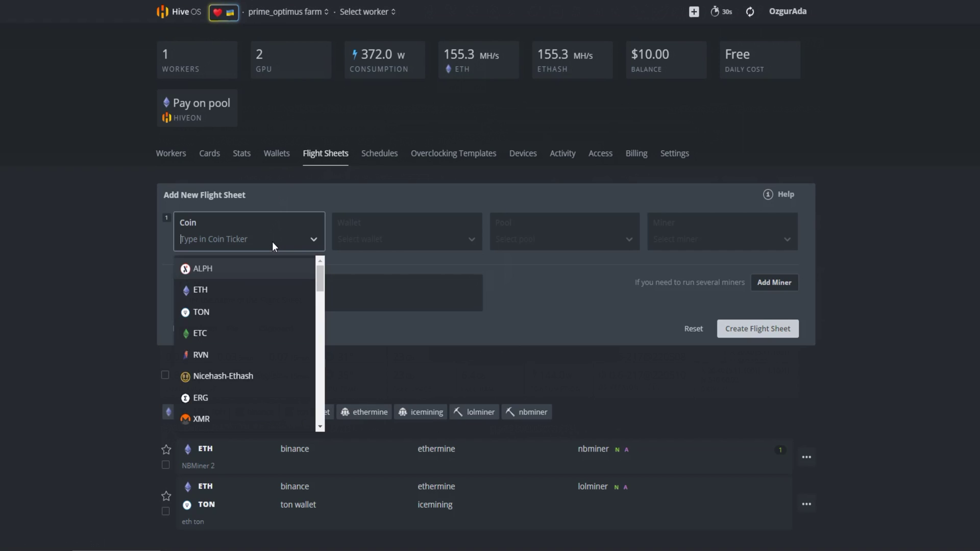
left_click(224, 294)
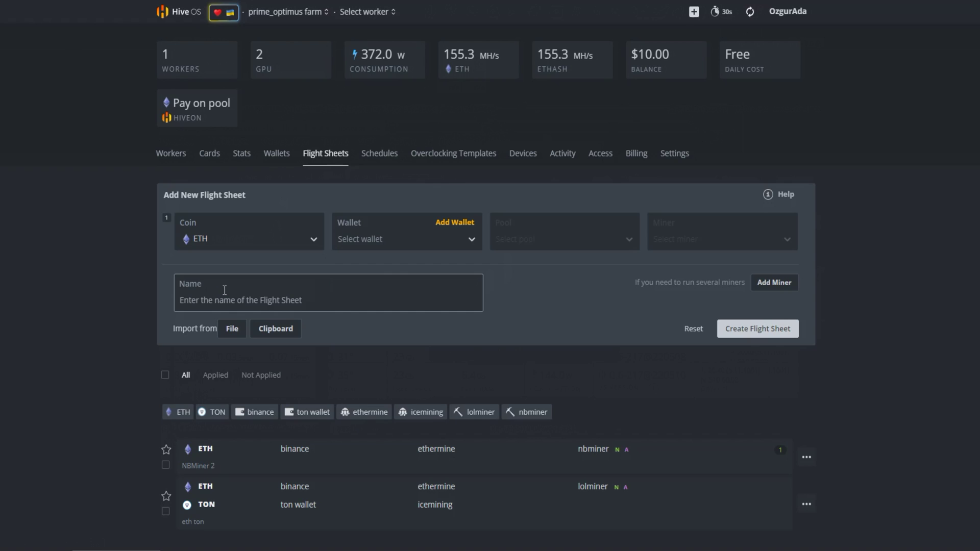
left_click(376, 243)
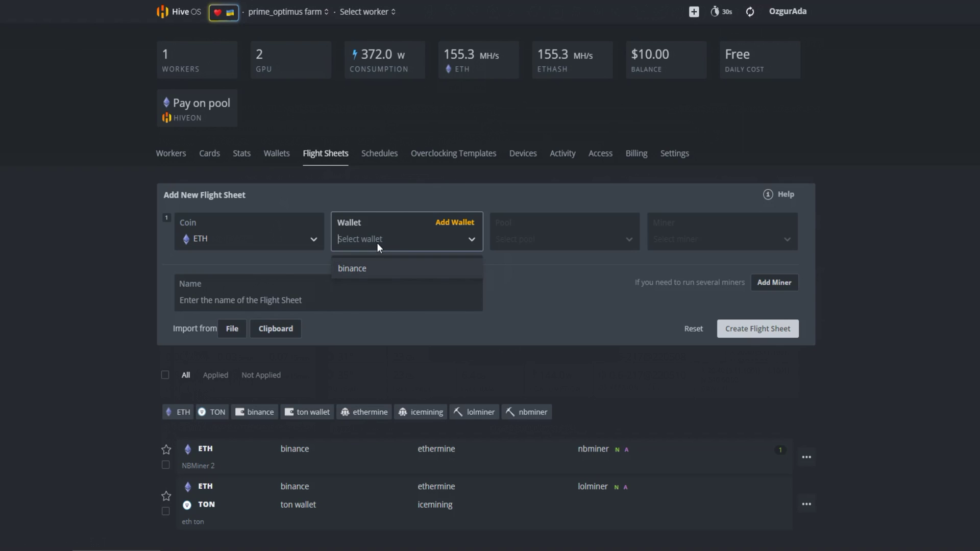
left_click(371, 270)
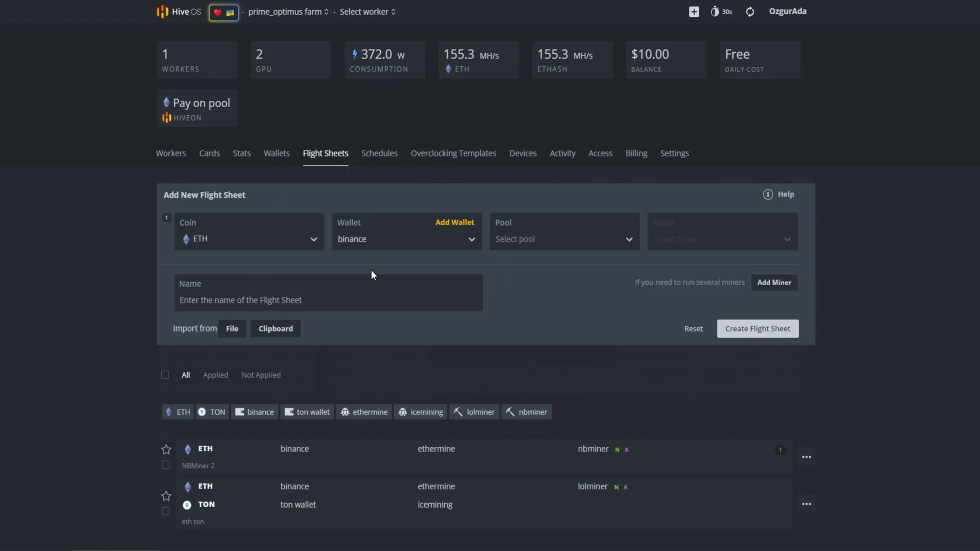
Set the pool to ethermine's EU server and the miner to T-Rex Miner.
left_click(534, 242)
type("ethe")
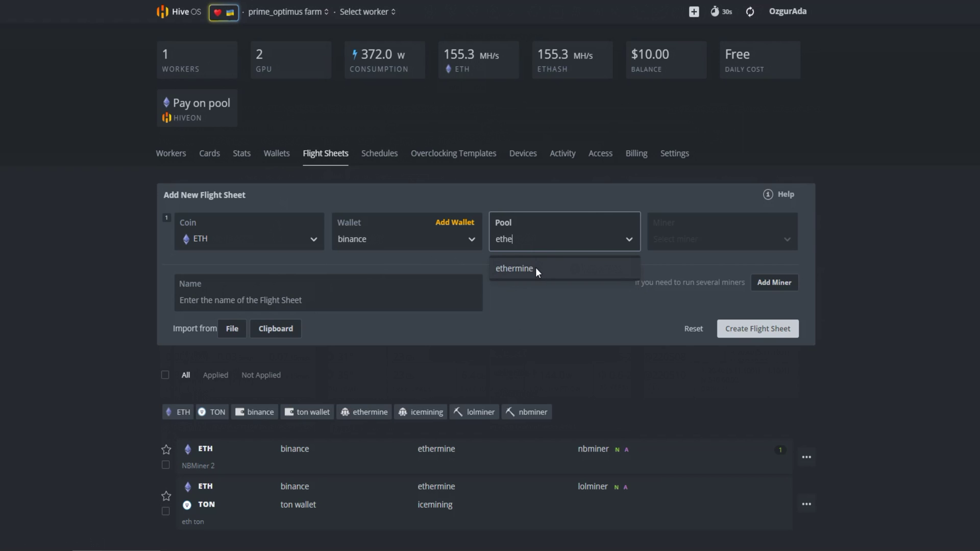
left_click(536, 270)
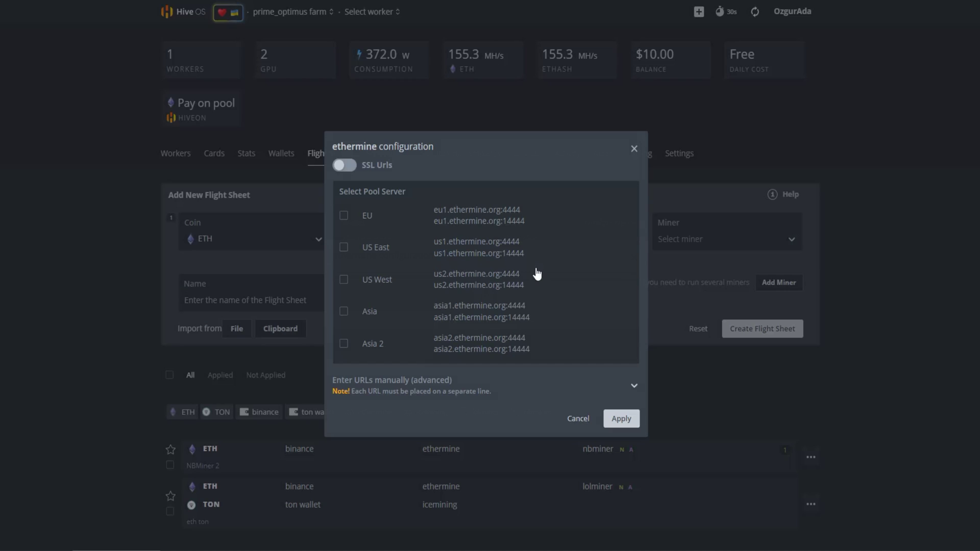
left_click(344, 217)
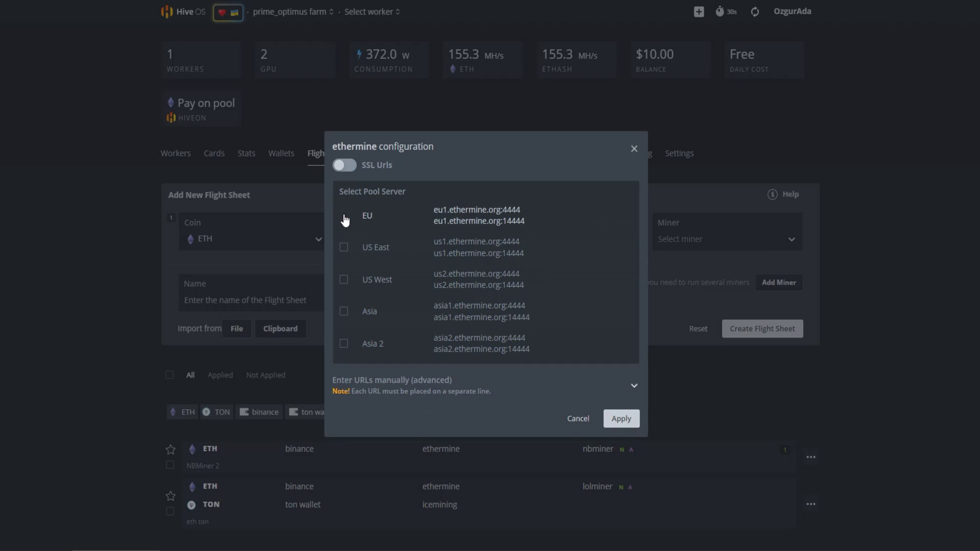
left_click(623, 425)
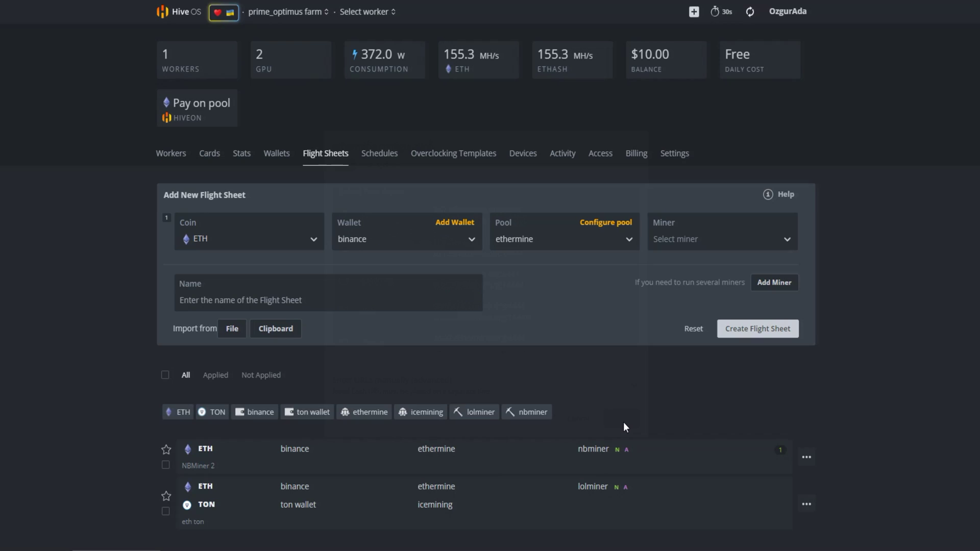
left_click(696, 238)
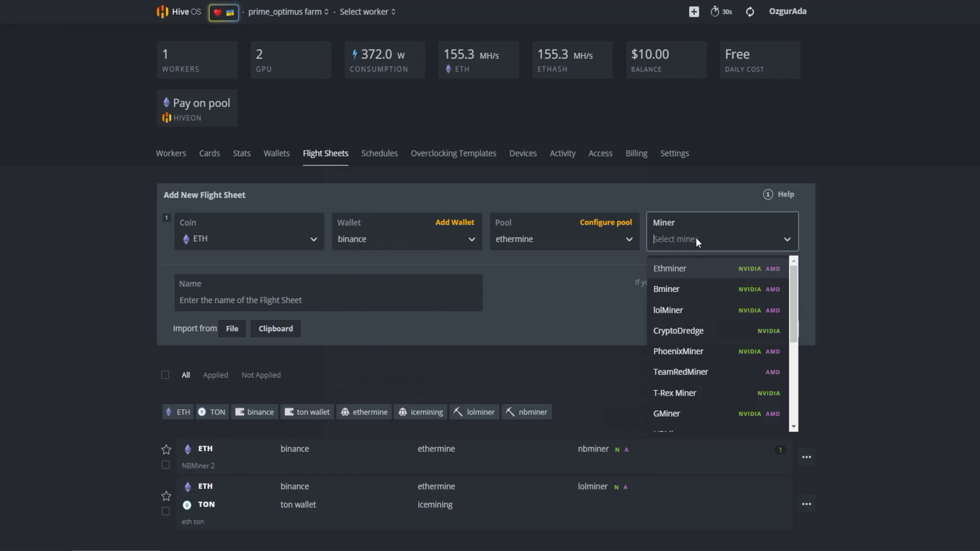
left_click(702, 396)
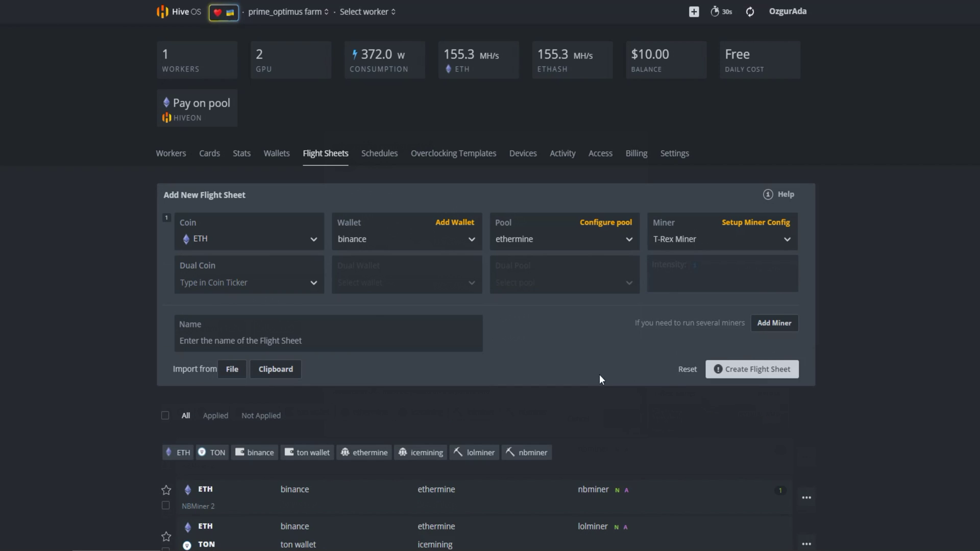
Set the T-Rex Miner version to 0.26.1 and apply the change.
left_click(765, 225)
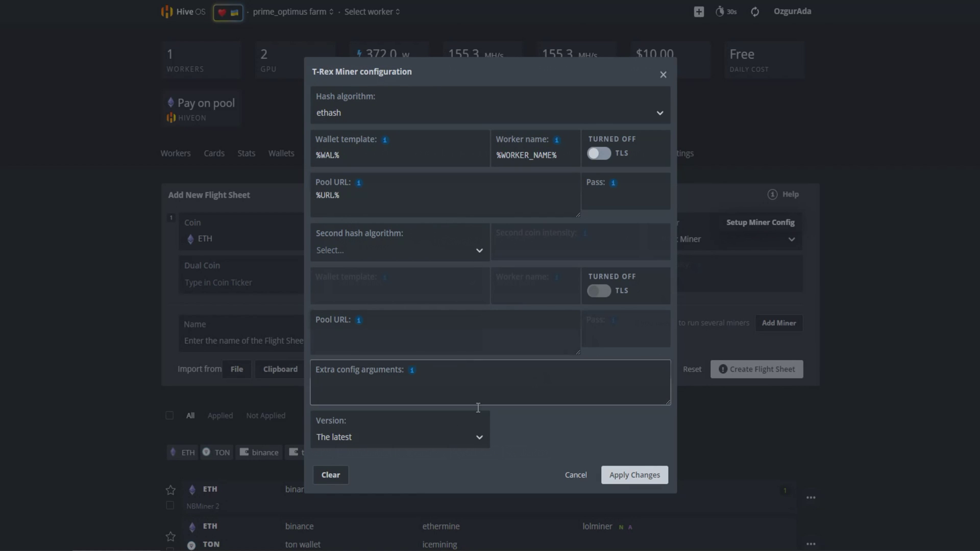
left_click(421, 444)
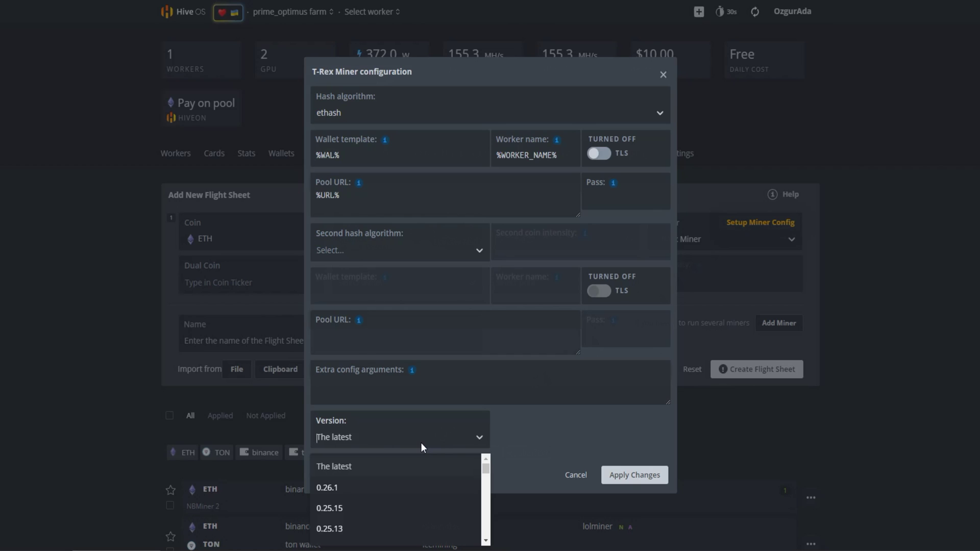
left_click(374, 488)
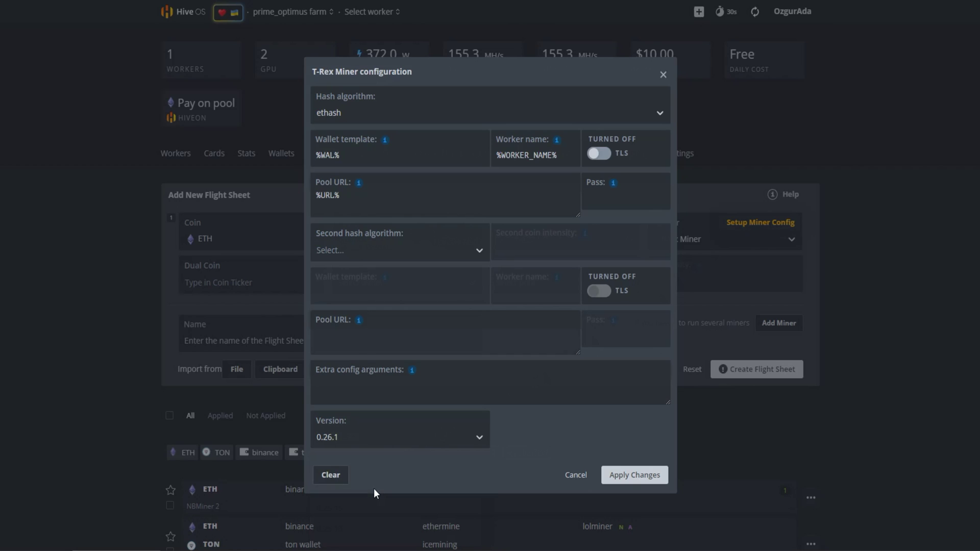
left_click(640, 476)
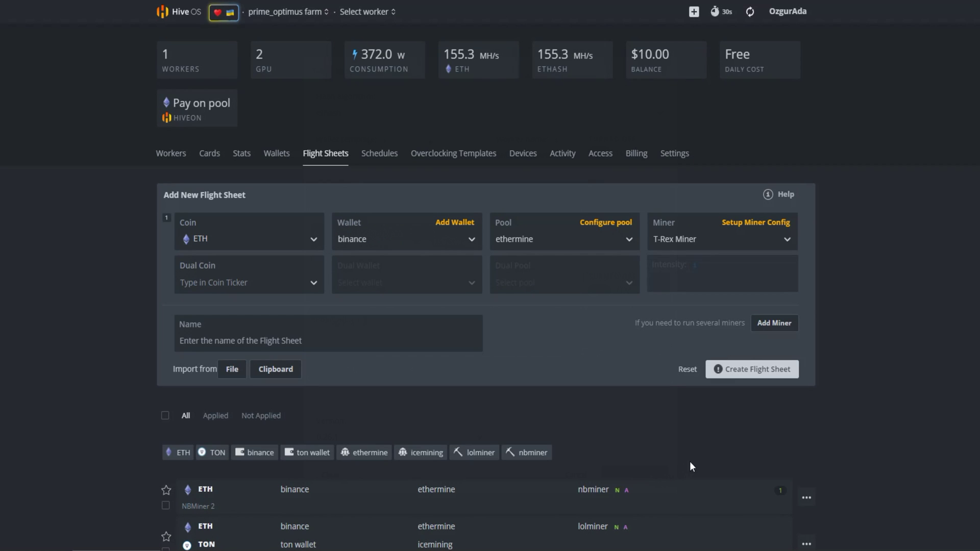
Name the flight sheet 'Trex 100%' and create it.
left_click(228, 341)
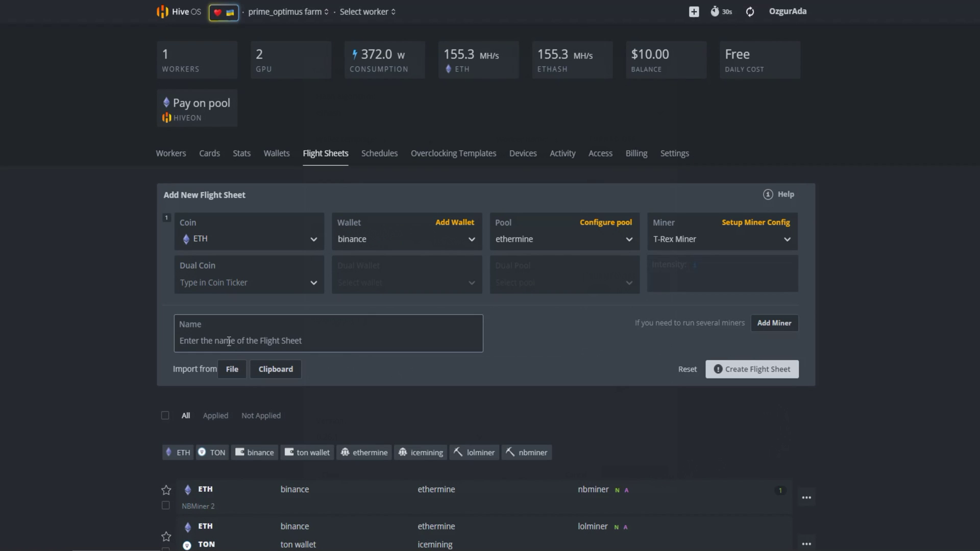
type("Trex 100%")
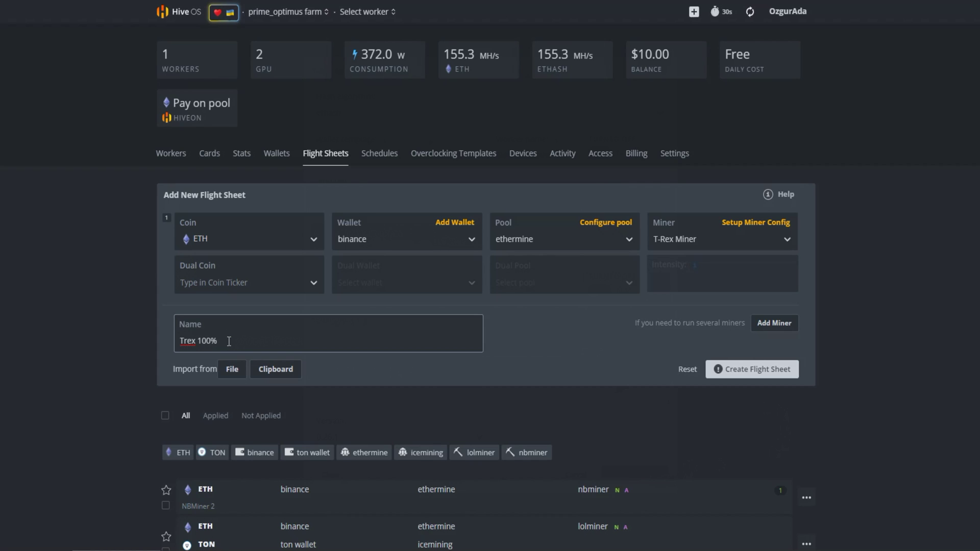
left_click(748, 376)
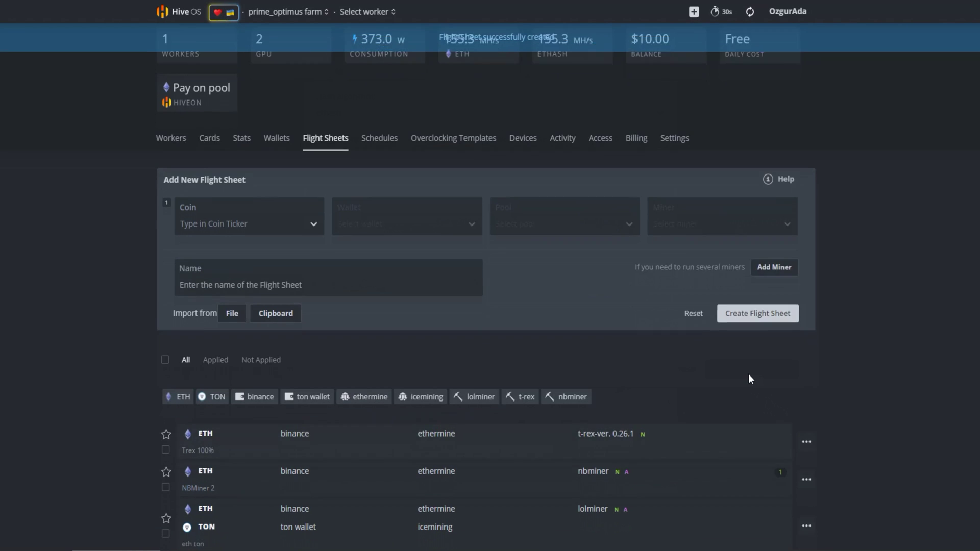
scroll(749, 381, "down", 1)
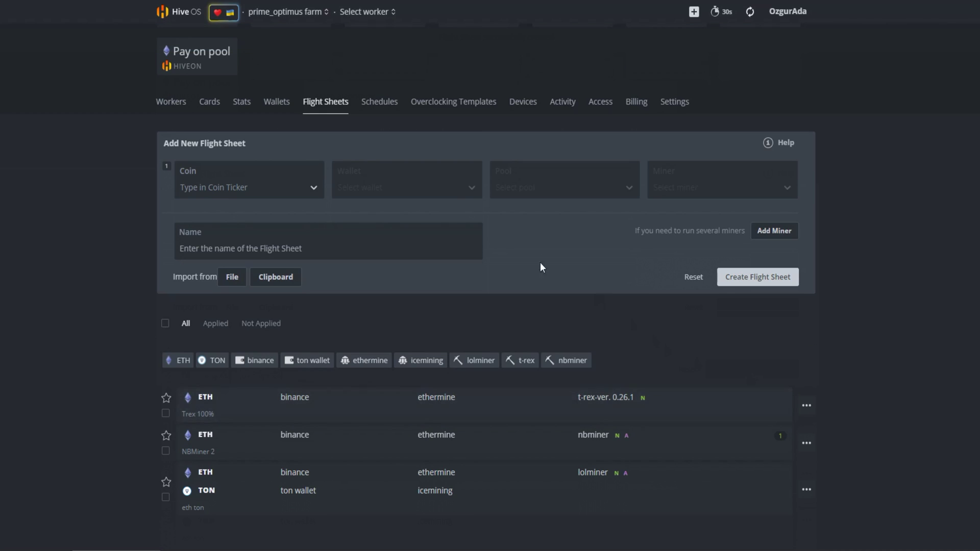
Apply the Trex 100% flight sheet to rig #5014684.
left_click(163, 107)
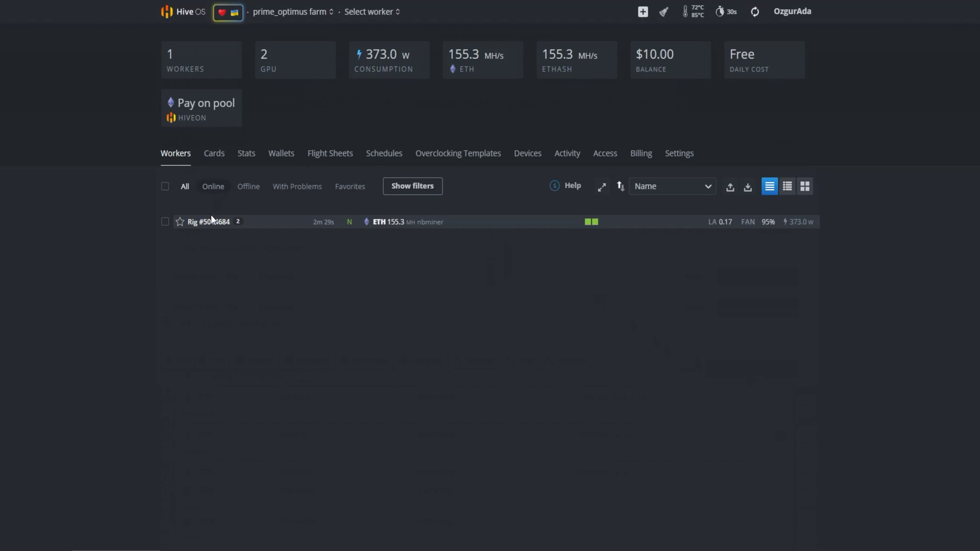
left_click(210, 221)
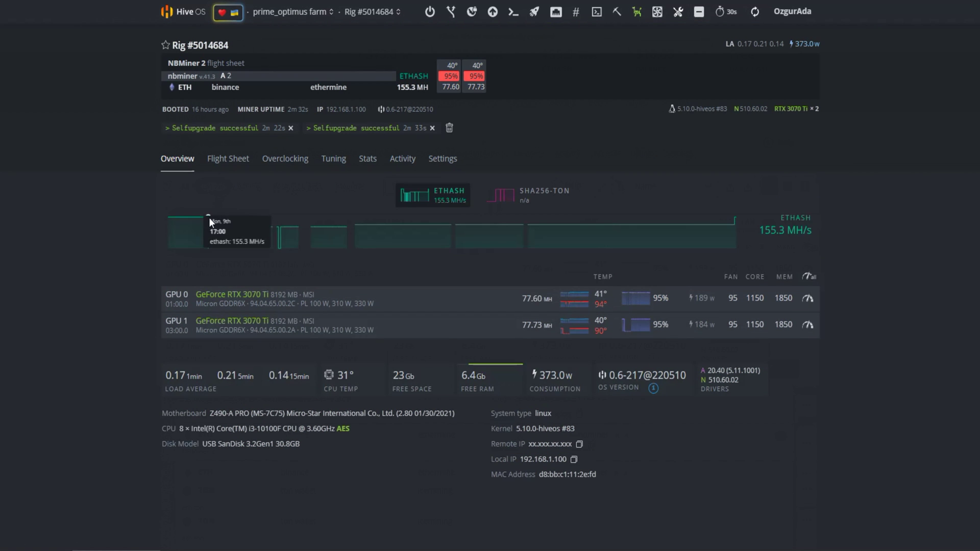
left_click(533, 12)
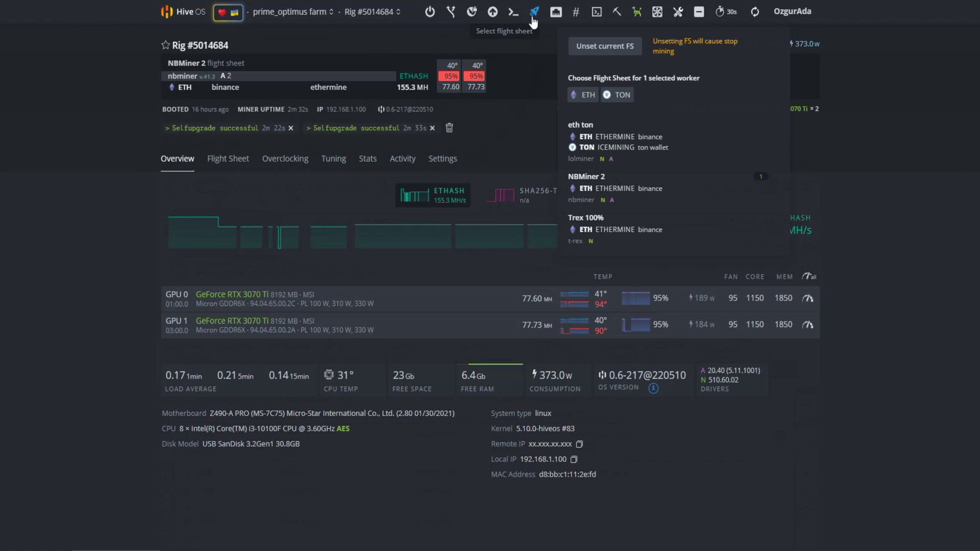
left_click(631, 241)
left_click(764, 137)
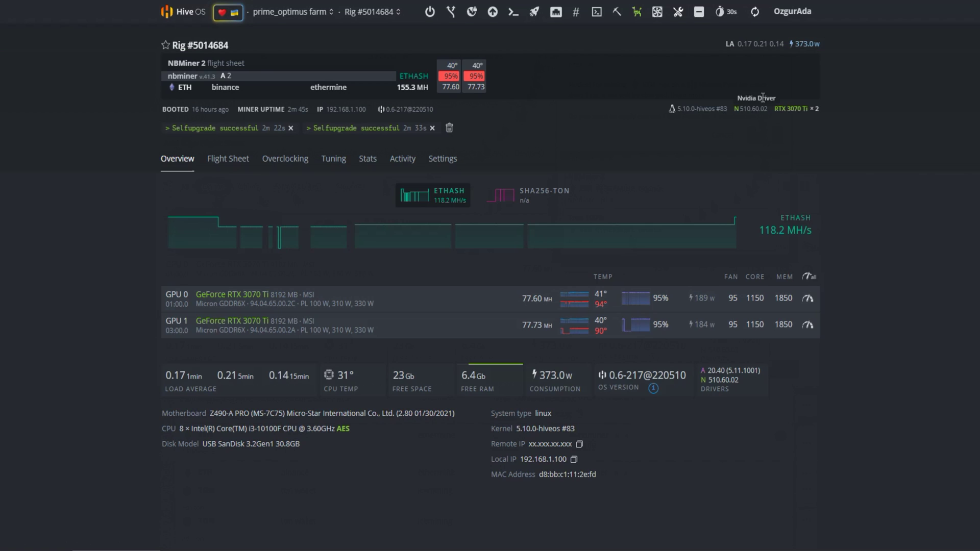
Refresh the rig overview until Trex 100% shows ETHASH mining at 118.2 MH/s.
left_click(756, 14)
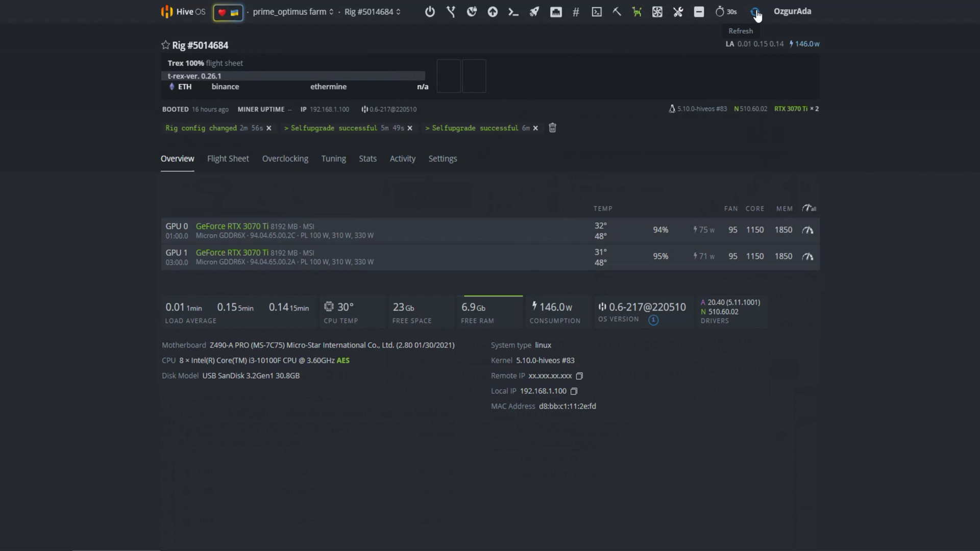
left_click(756, 16)
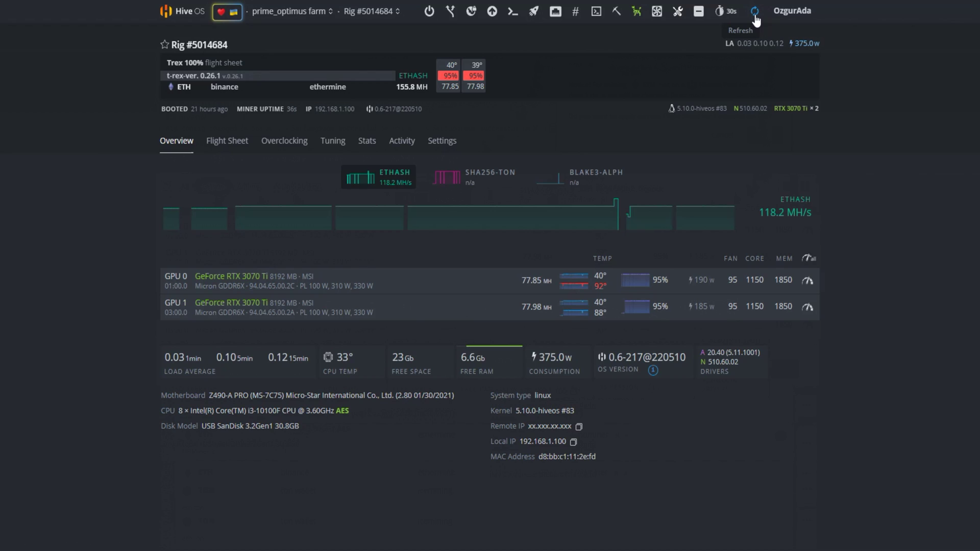
Edit the Trex 100% flight sheet, adding dual coin ALPH with the AlphGateIo wallet.
left_click(235, 149)
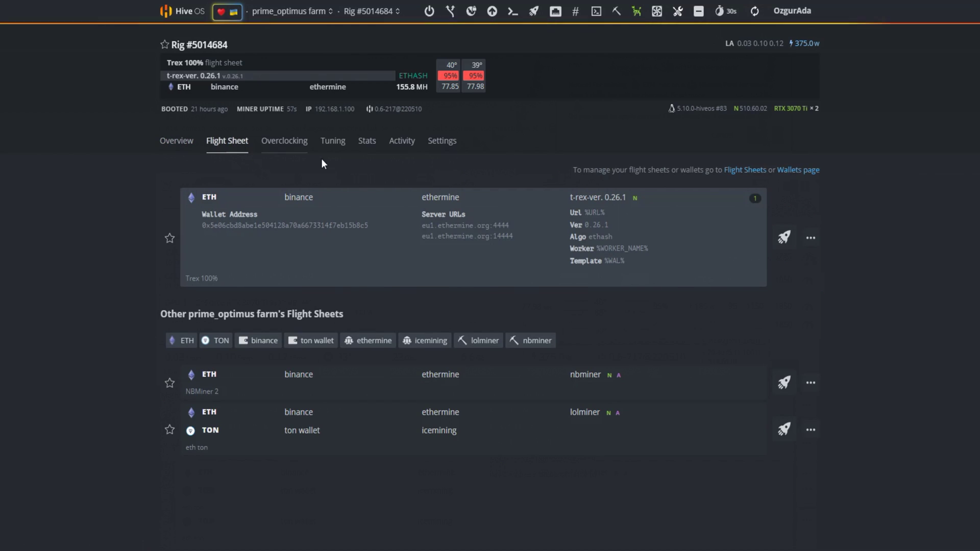
left_click(815, 249)
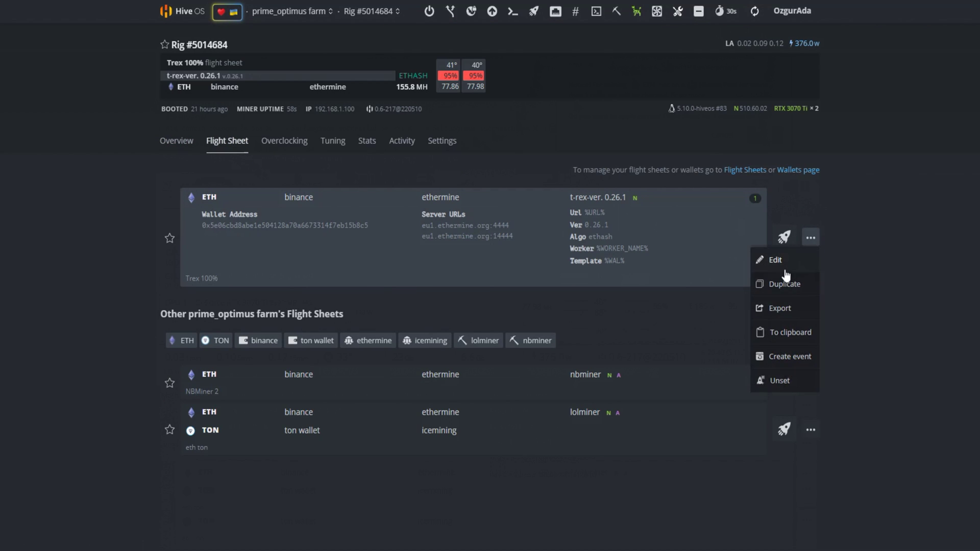
left_click(779, 262)
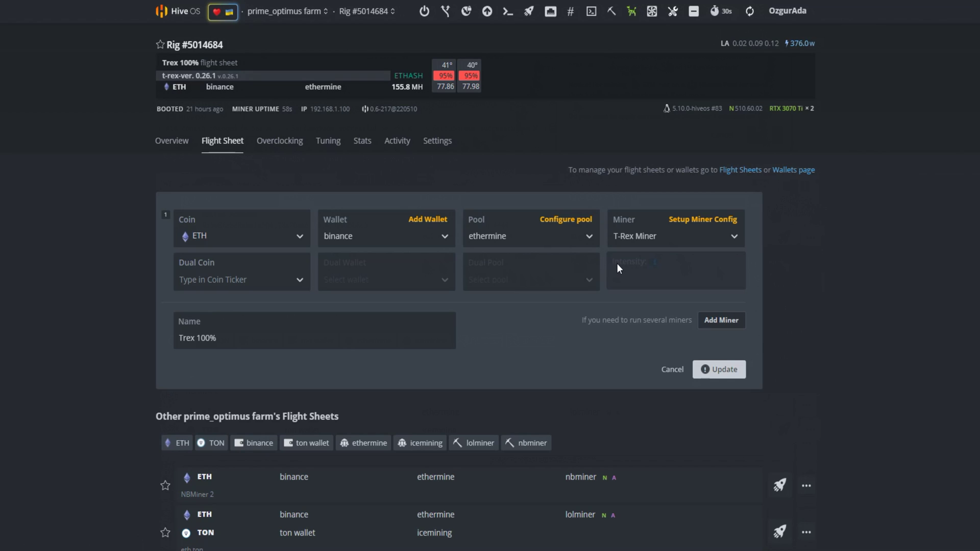
left_click(290, 282)
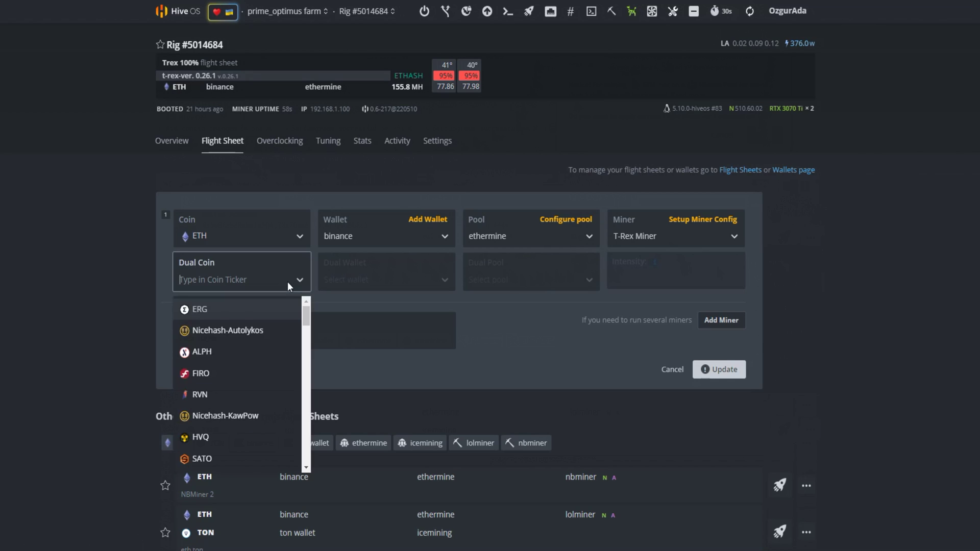
left_click(216, 353)
left_click(390, 281)
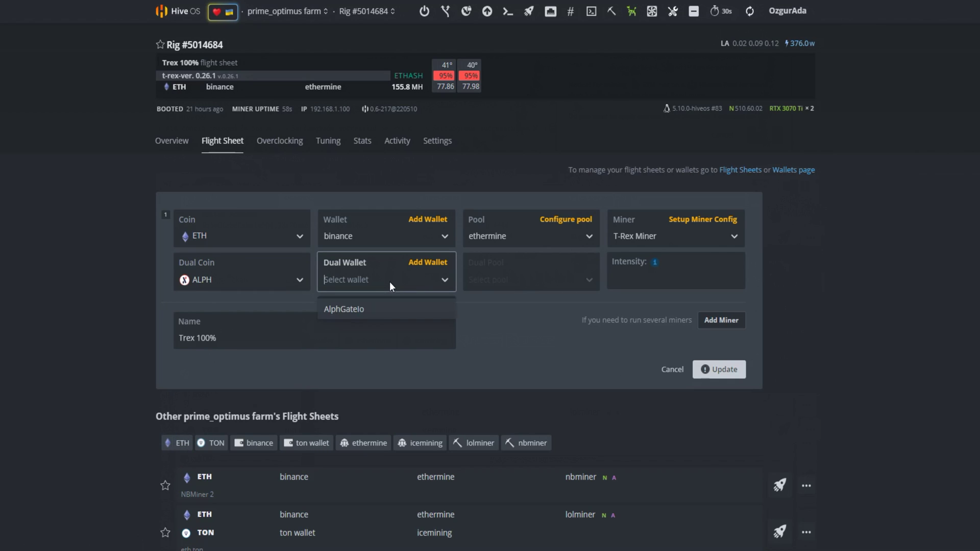
left_click(360, 308)
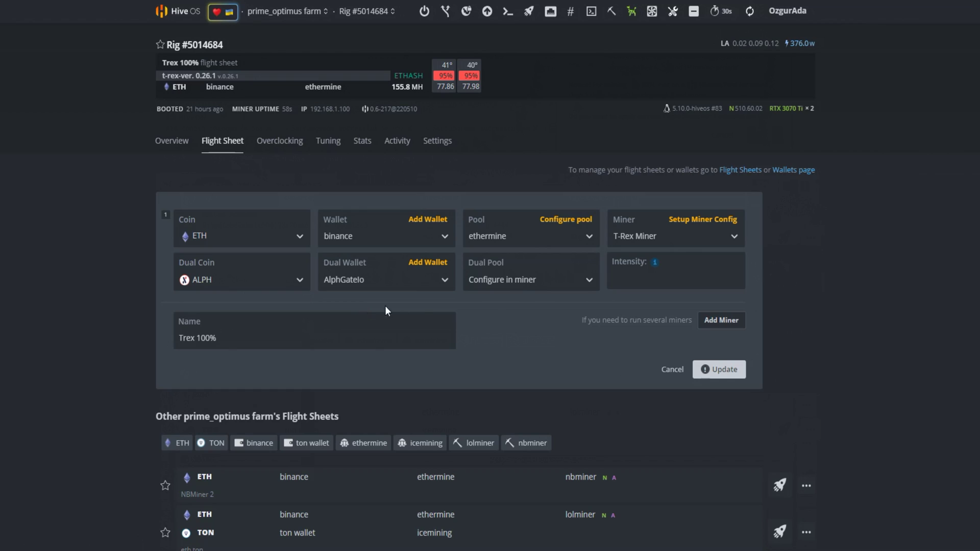
left_click(524, 280)
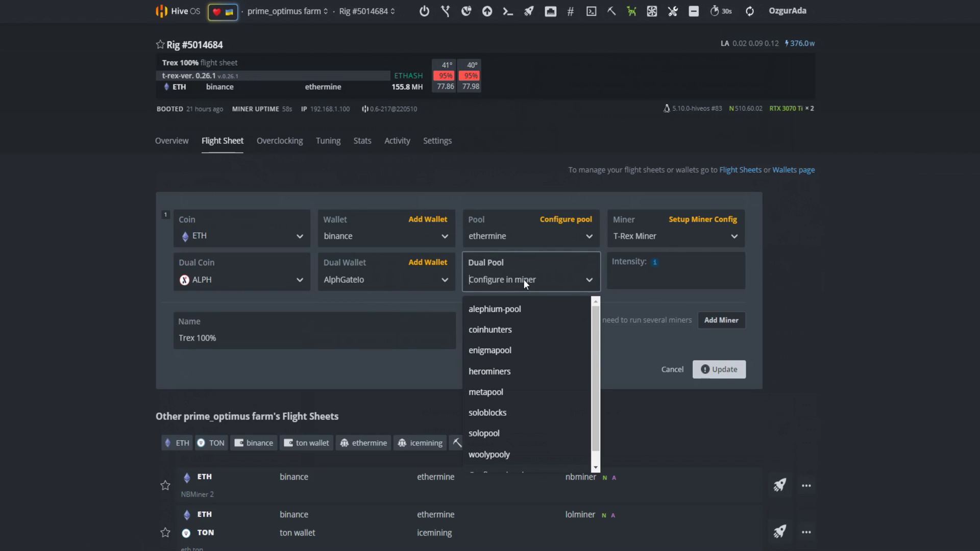
Set metapool's Europe PPLNS server as dual pool and update the sheet for all workers.
type("meta")
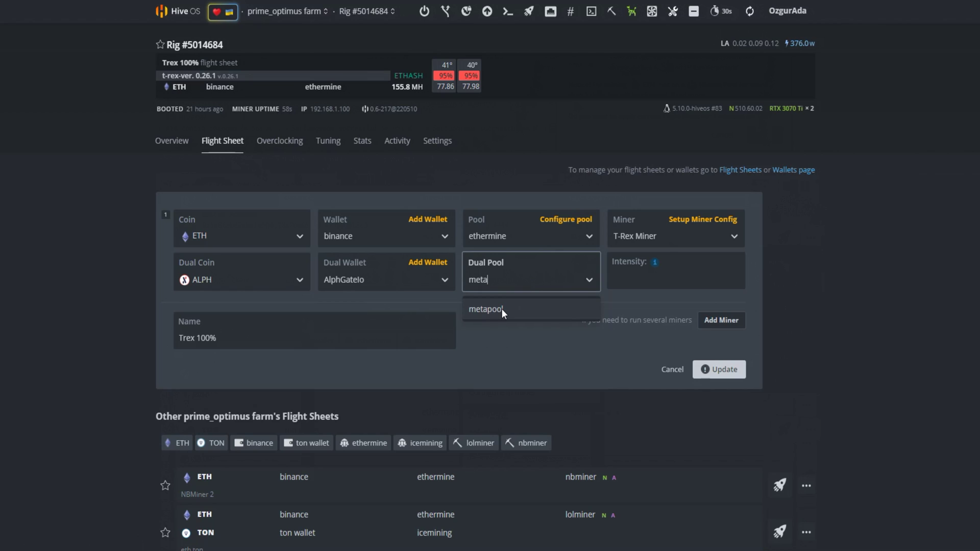
left_click(501, 309)
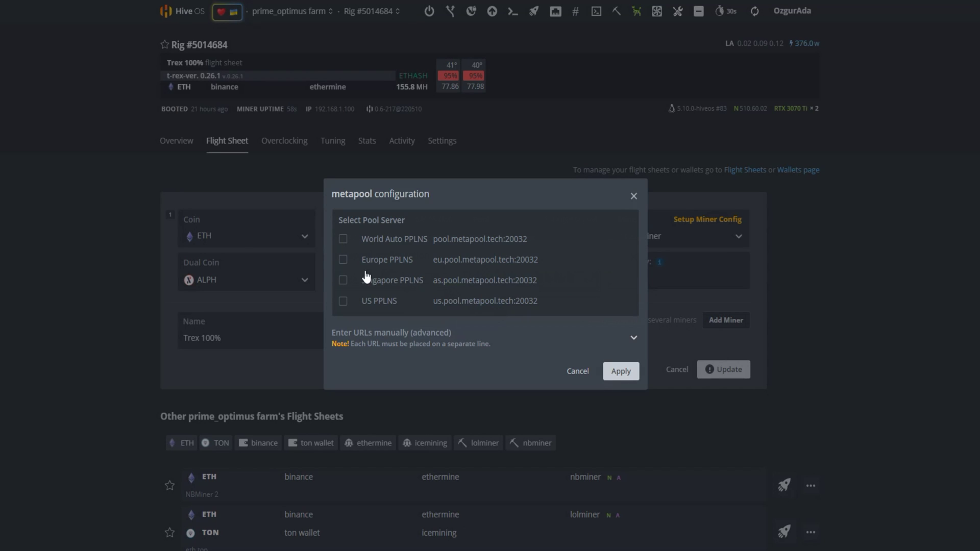
left_click(343, 261)
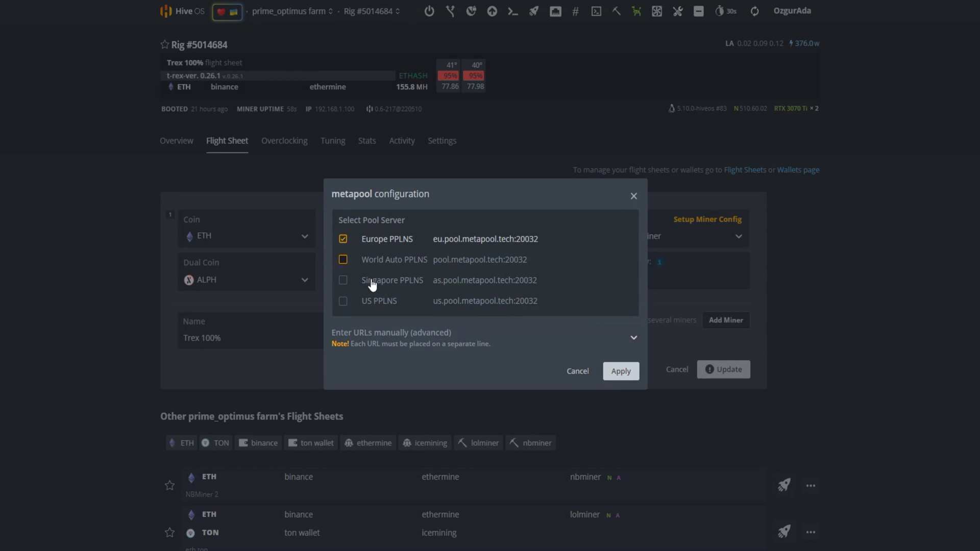
left_click(621, 372)
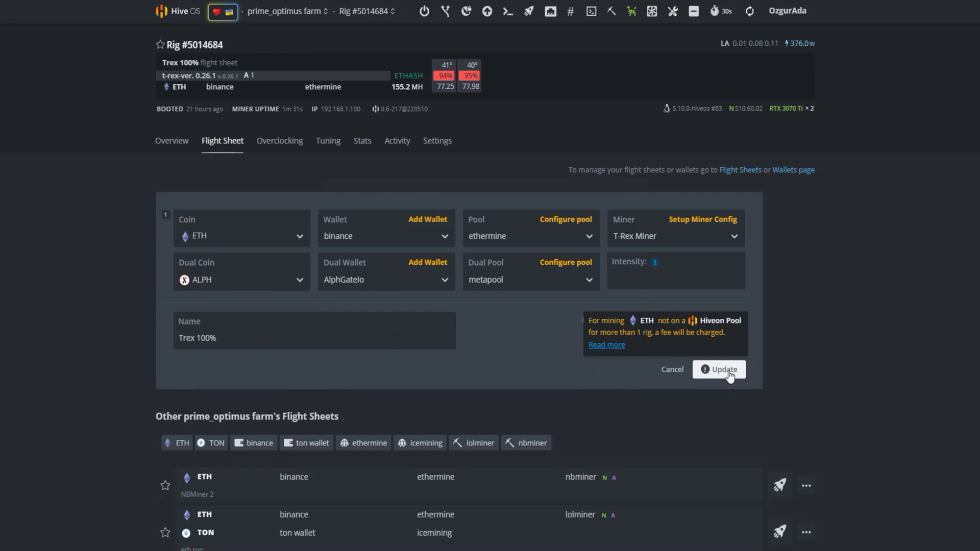
left_click(728, 374)
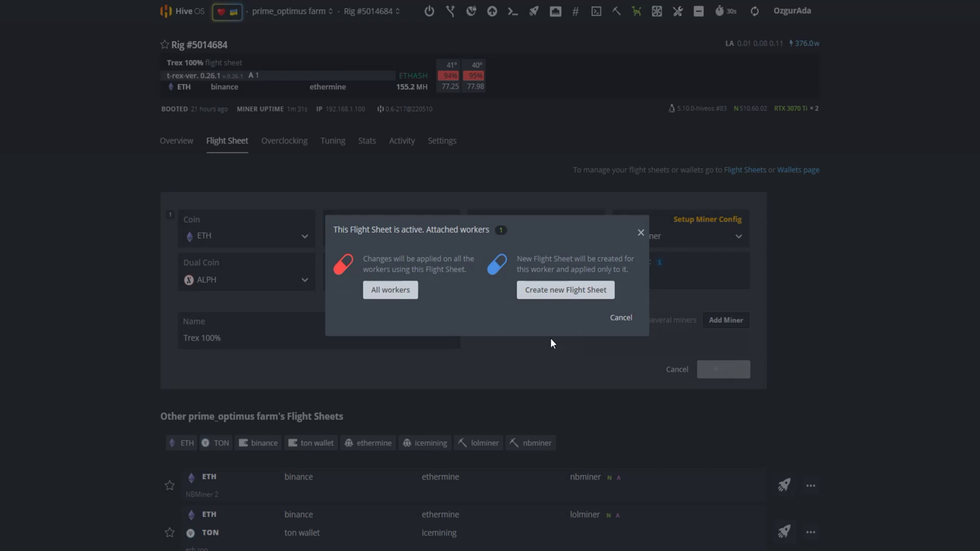
left_click(393, 292)
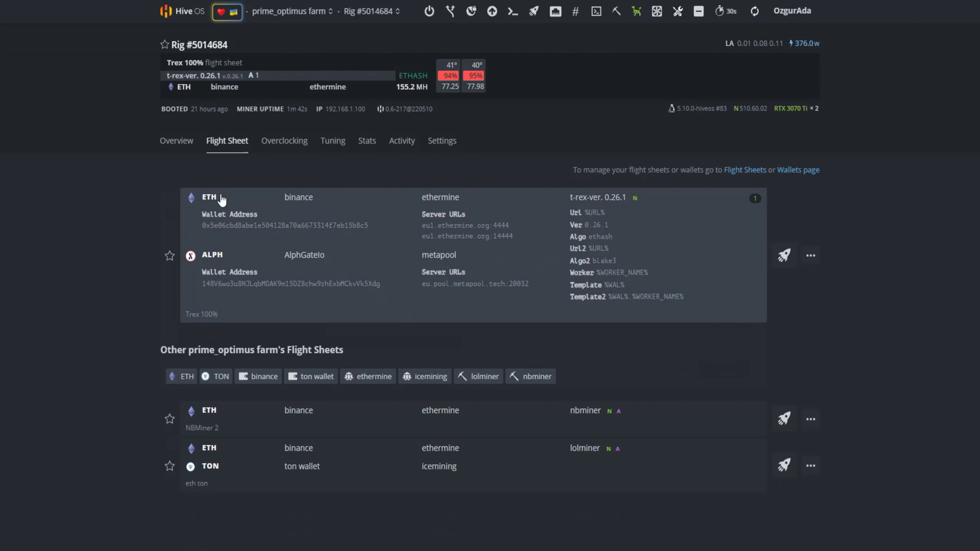
Refresh the rig overview to show ALPH on metapool alongside ETH.
left_click(177, 142)
left_click(752, 17)
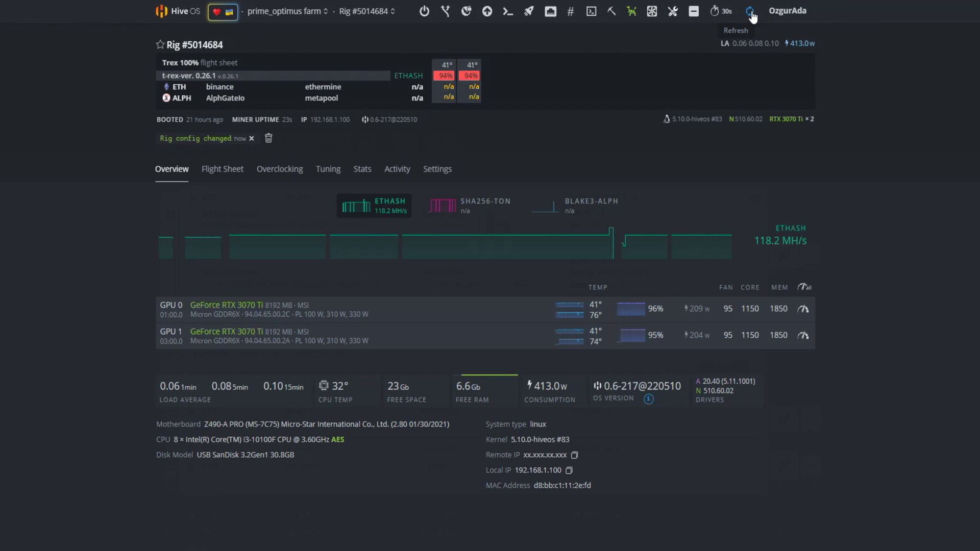